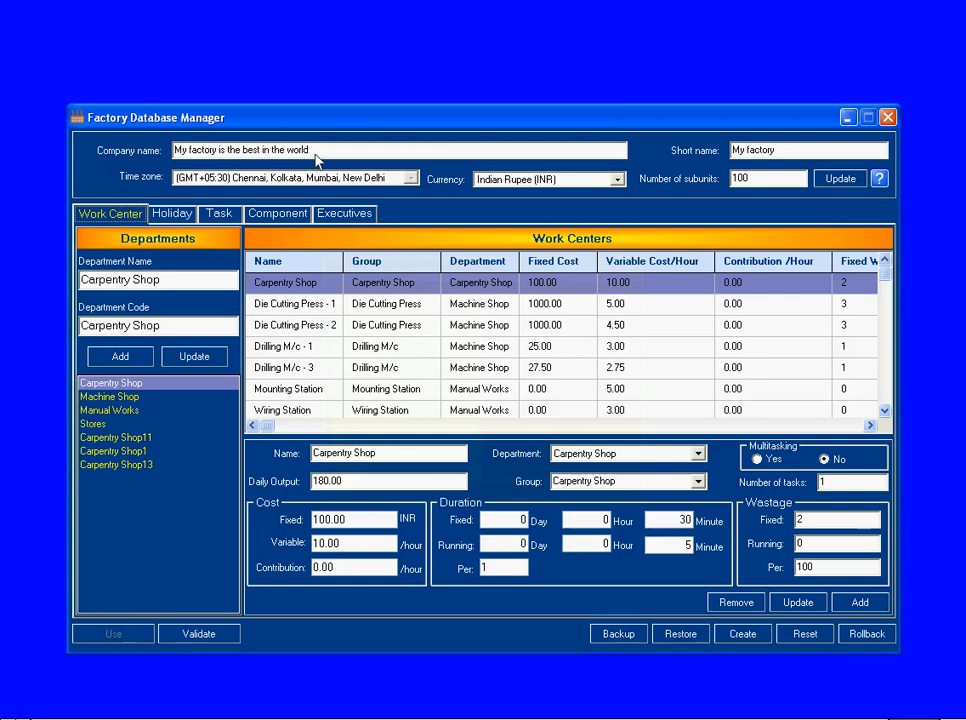
- Set the company name to "My Factory Is The Best in The World" and shorten the short name to "My Factory"
drag(316, 158, 147, 158)
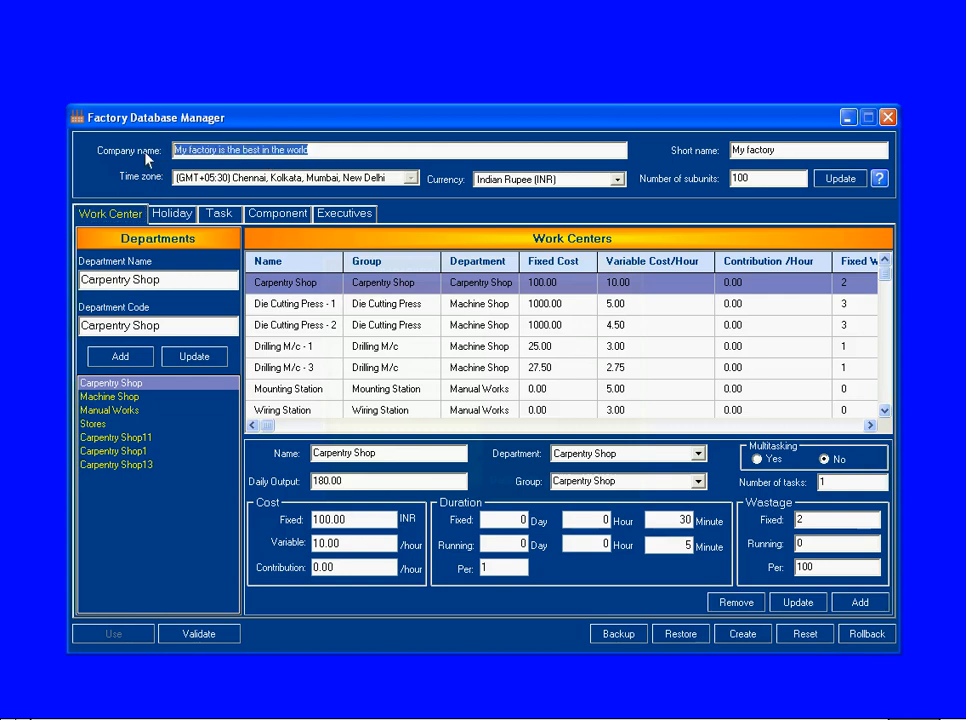
text(My Fa)
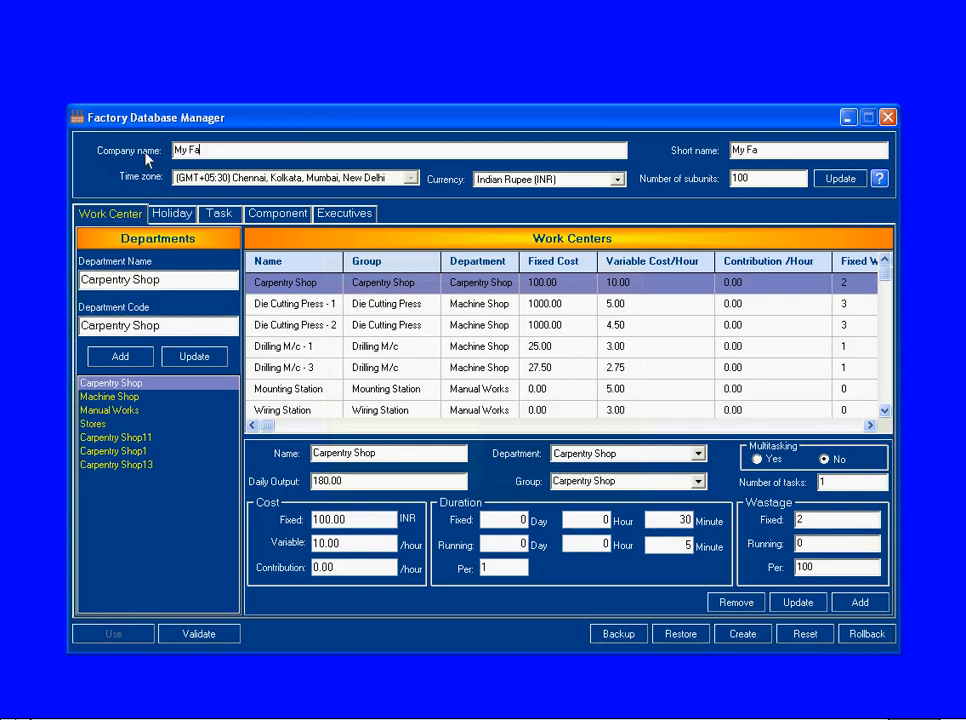
text(ctory Is The Be)
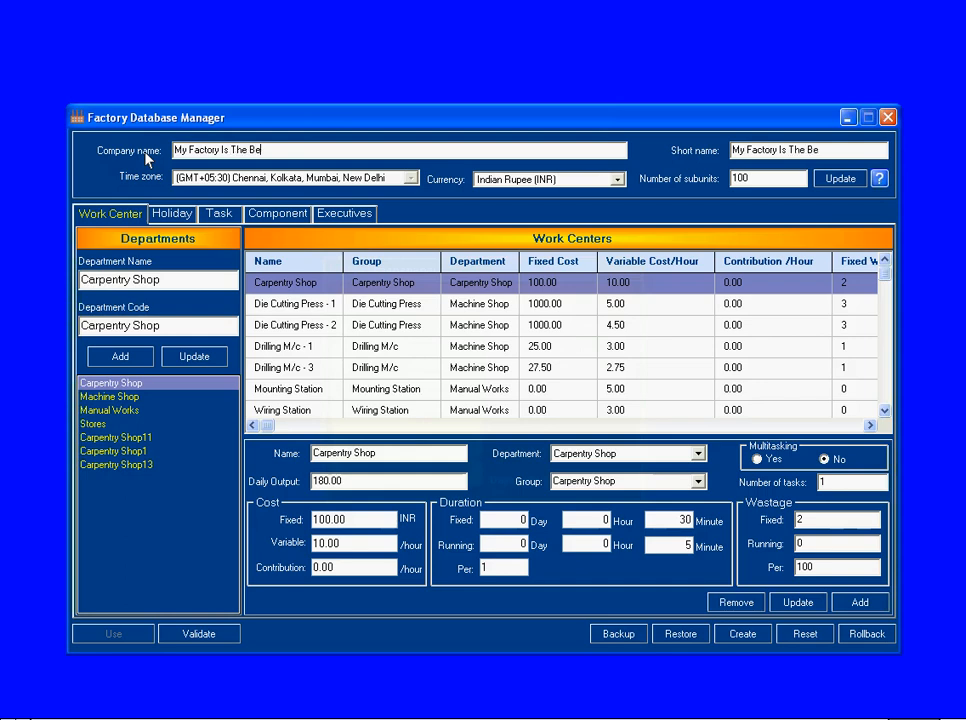
text(st in The World)
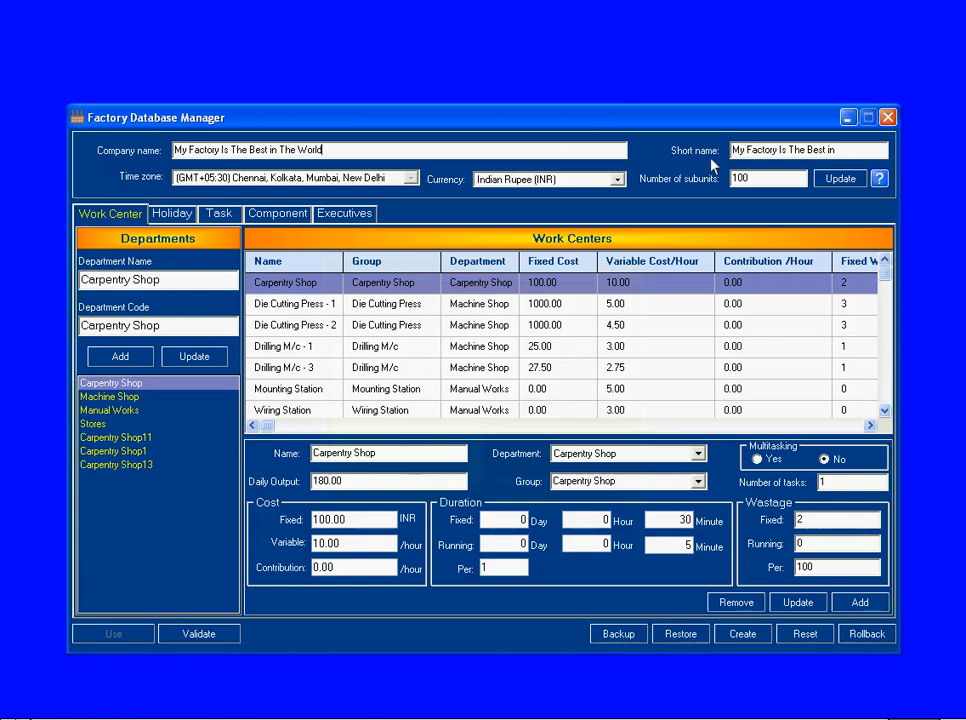
drag(847, 151, 784, 160)
key(BackSpace)
- Choose Indian Rupee (INR) as the factory's currency and set its number of subunits to 100
click(618, 183)
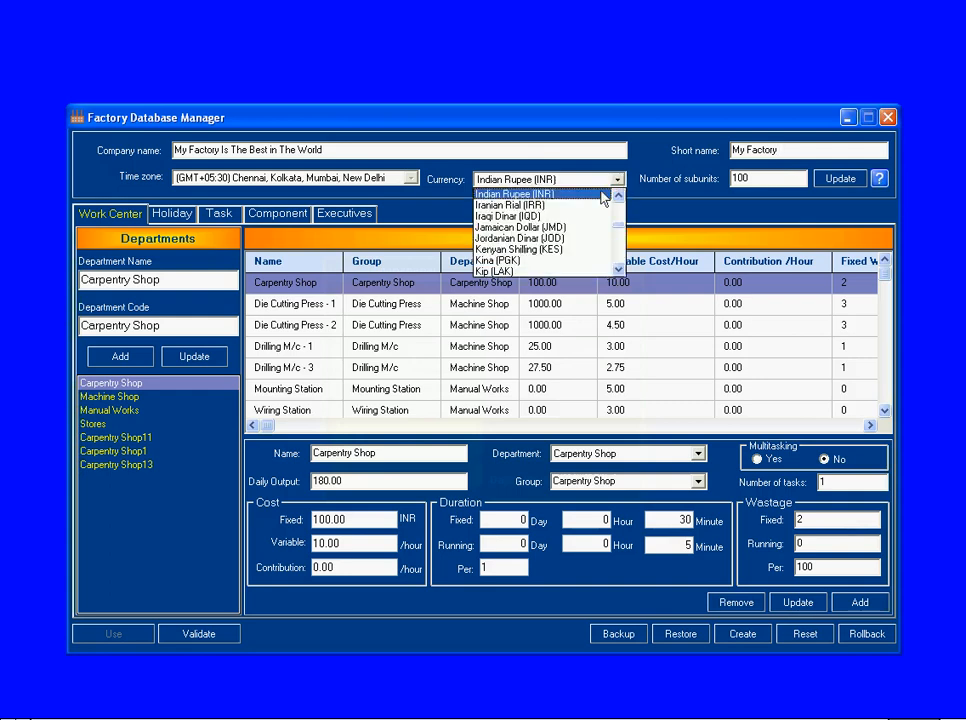
click(592, 197)
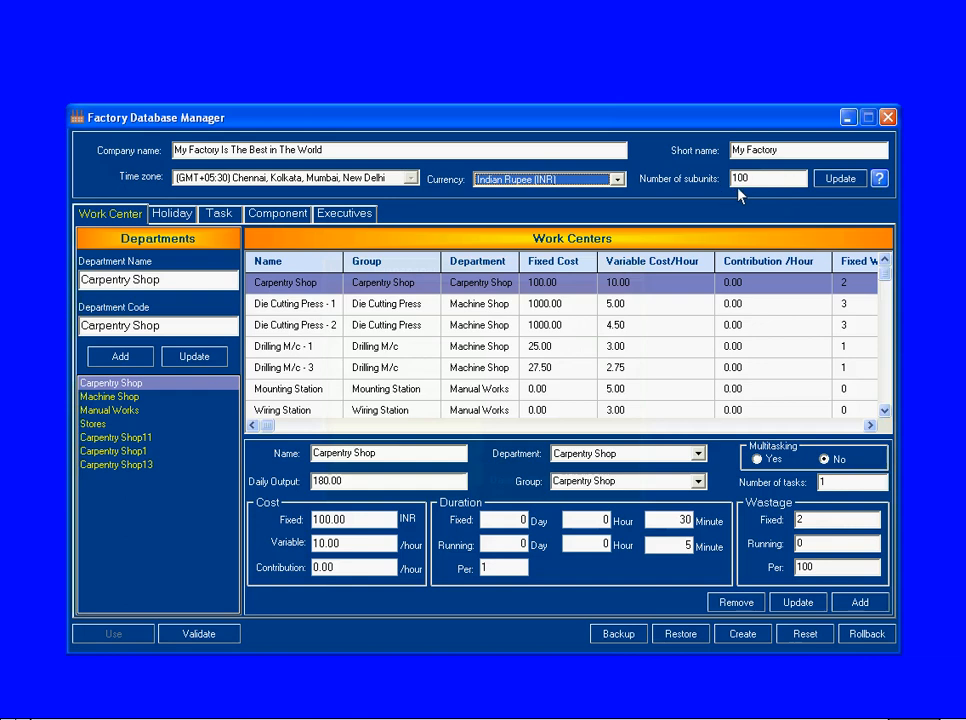
drag(765, 179, 708, 188)
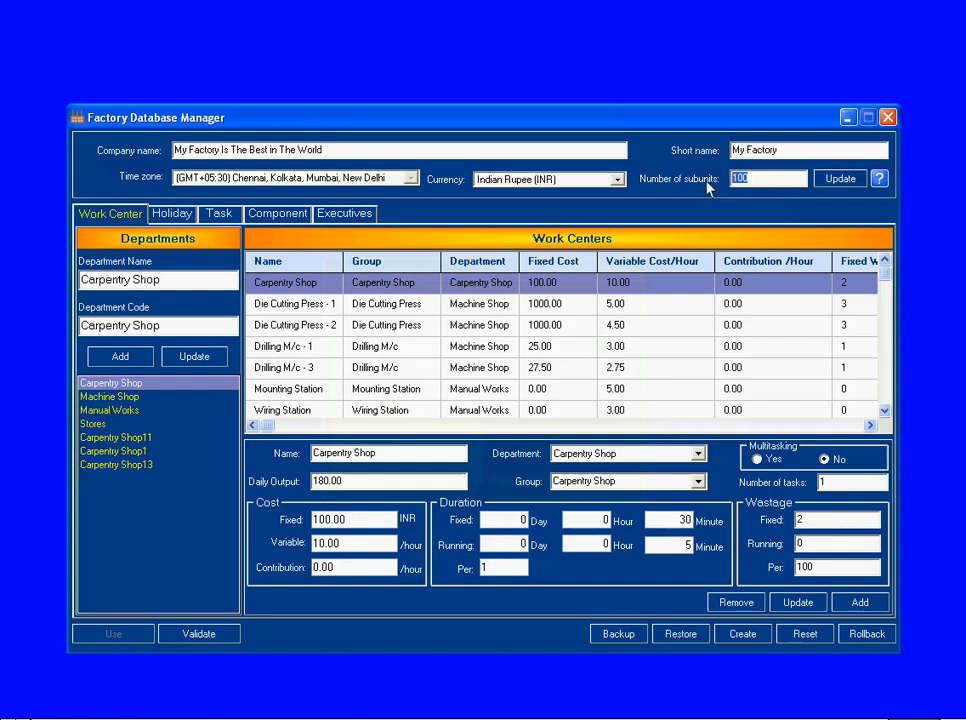
text(100)
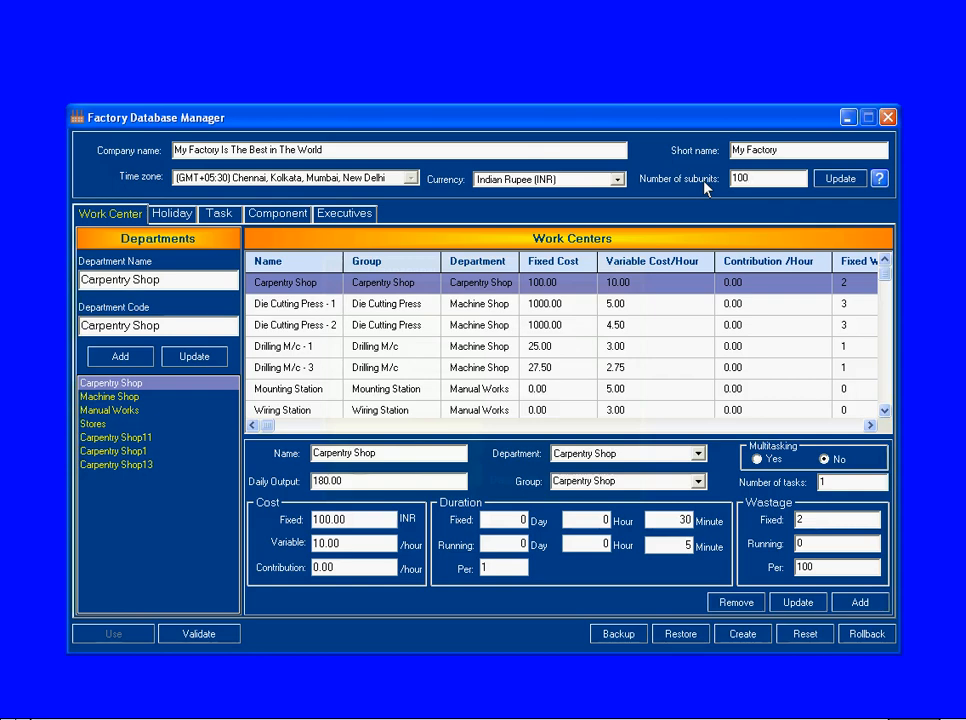
click(745, 180)
- Back up the factory database to MyFactorydb.ini in the FDM folder, overwriting the existing file
click(743, 636)
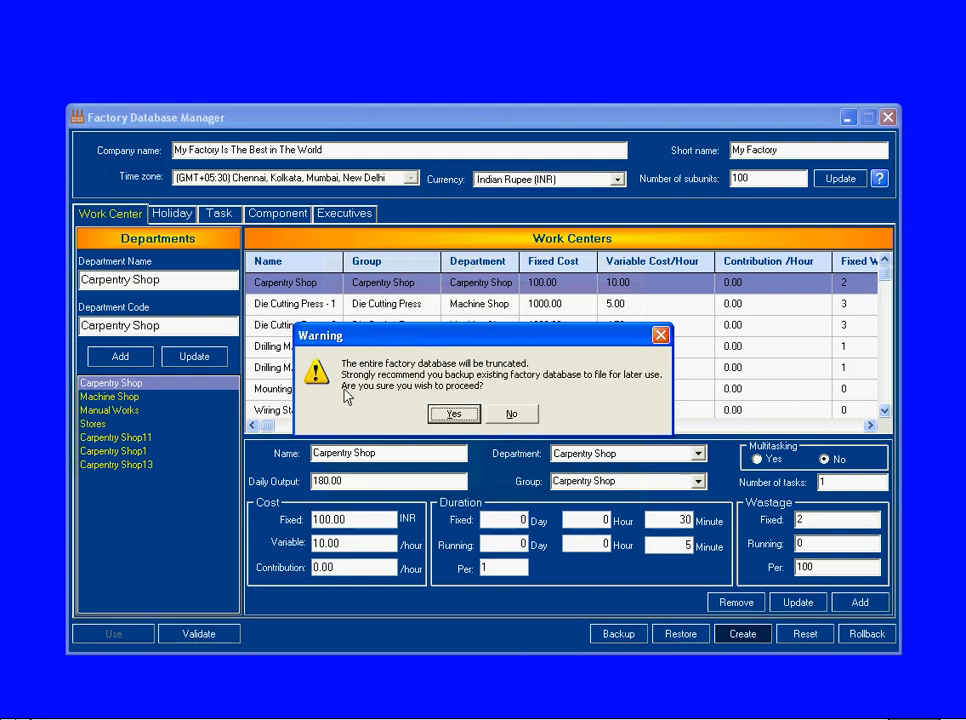
click(509, 416)
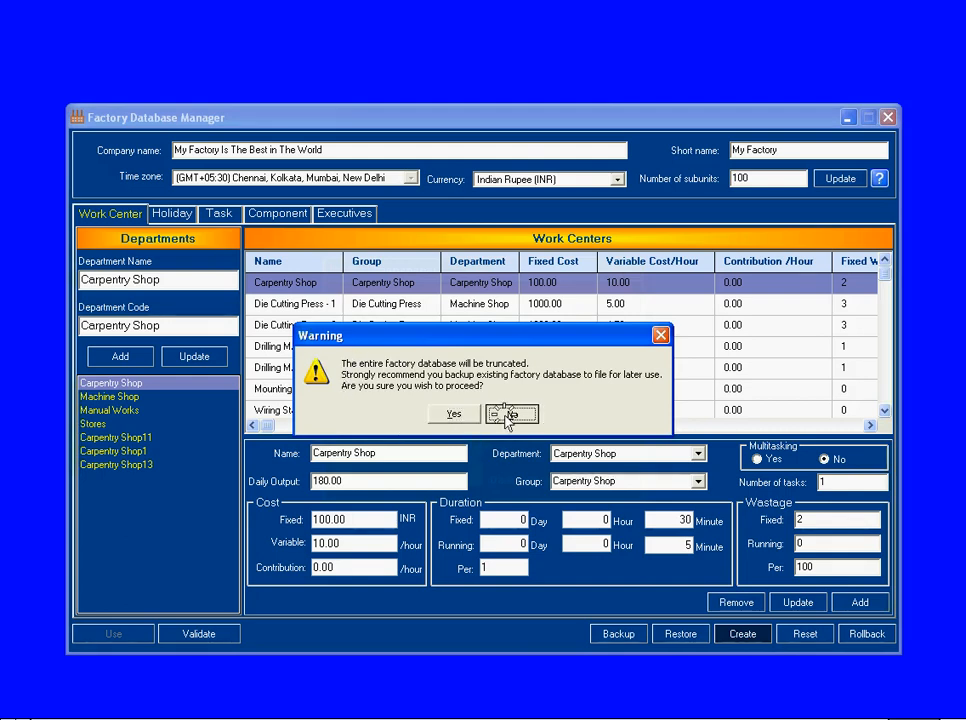
click(608, 637)
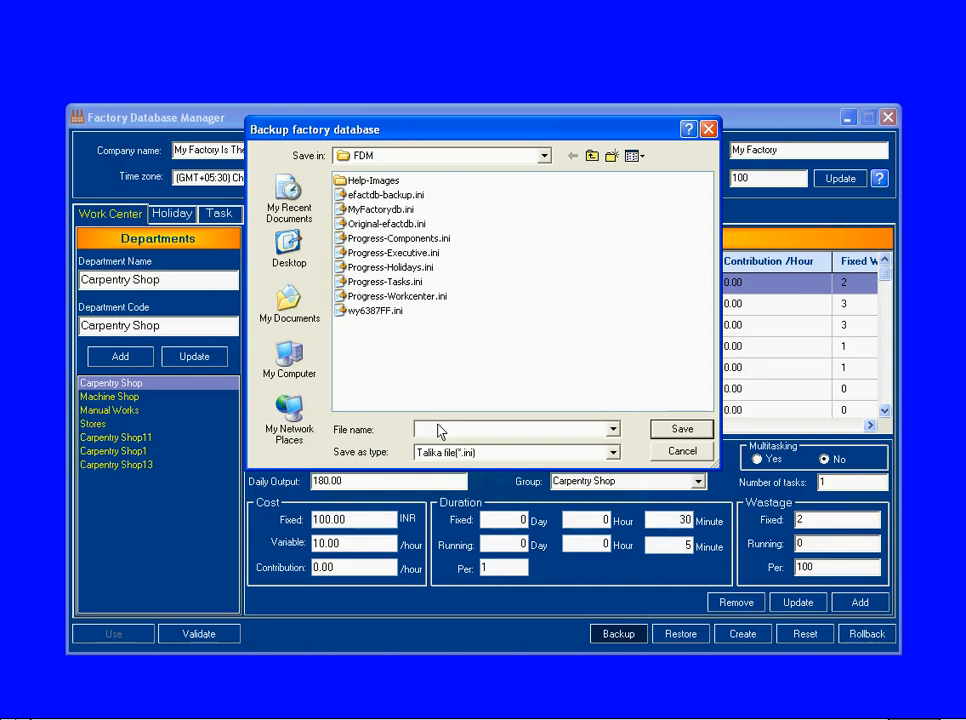
text(My)
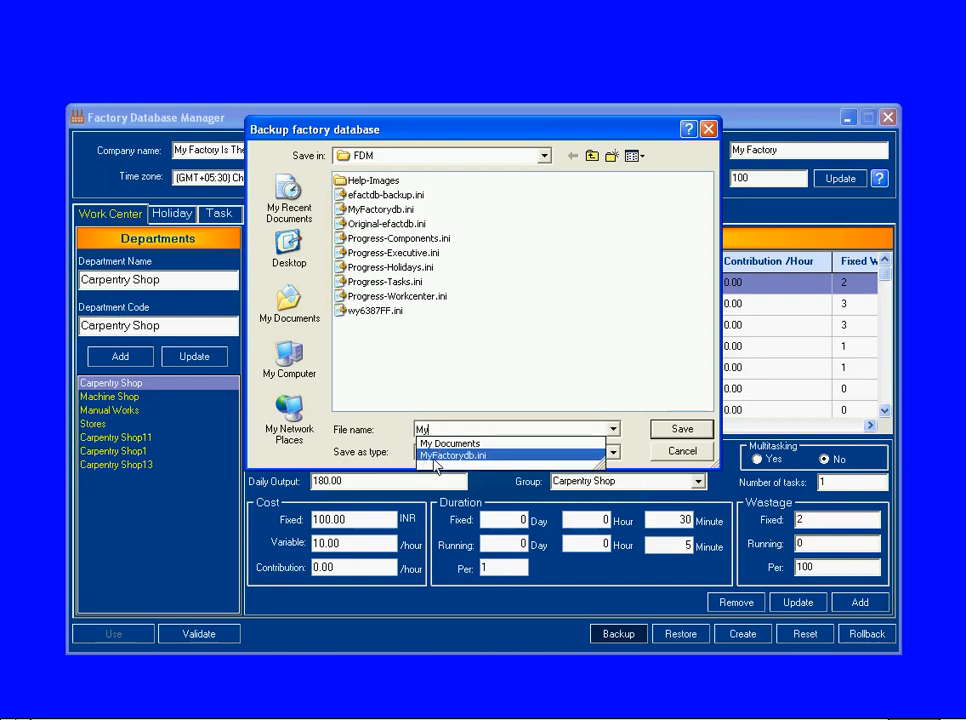
click(436, 457)
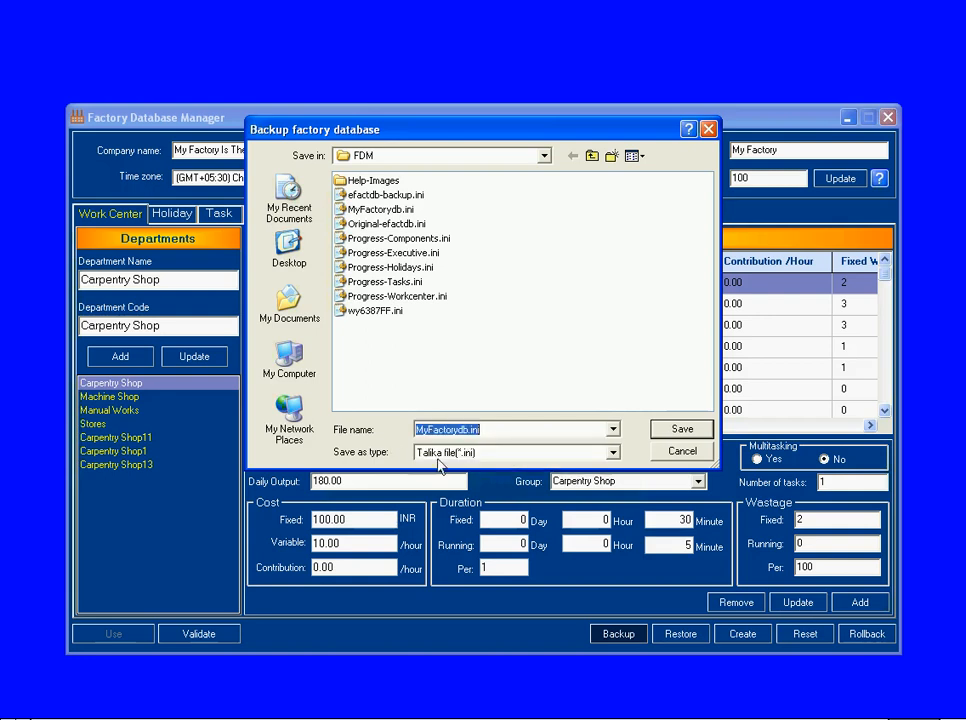
click(670, 434)
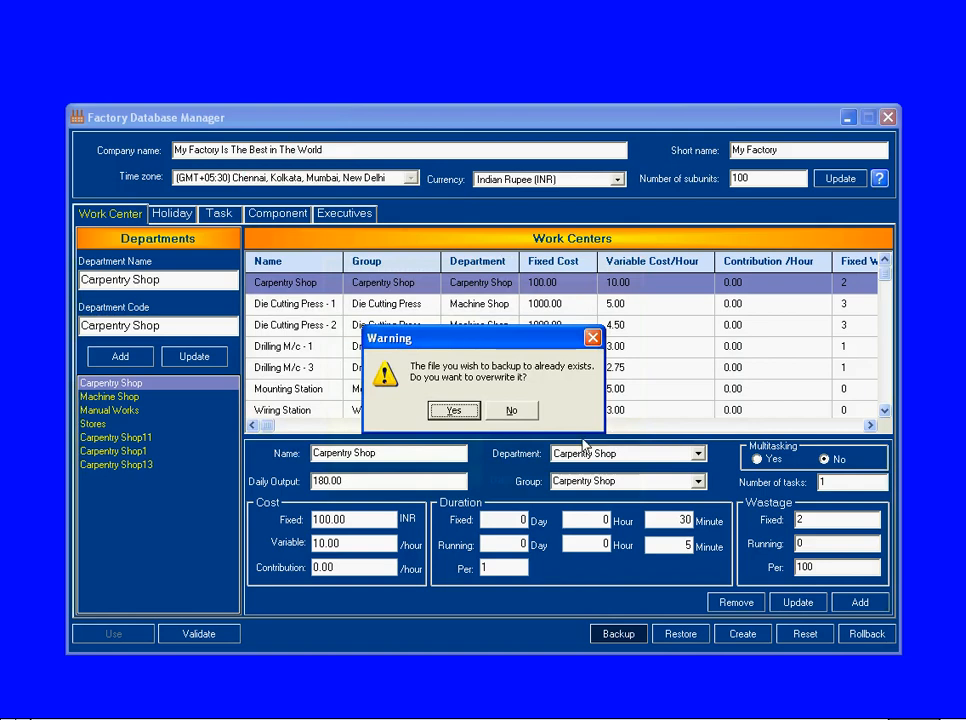
click(466, 412)
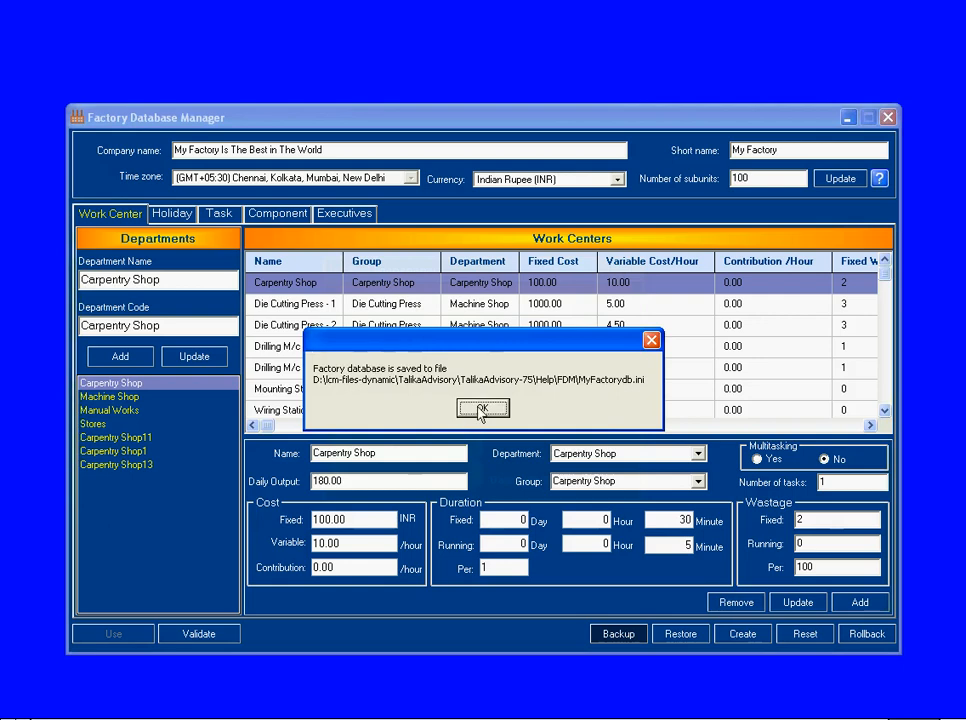
click(470, 415)
- Create a new empty factory database, and restore the backed-up one from MyFactorydb.ini
click(740, 634)
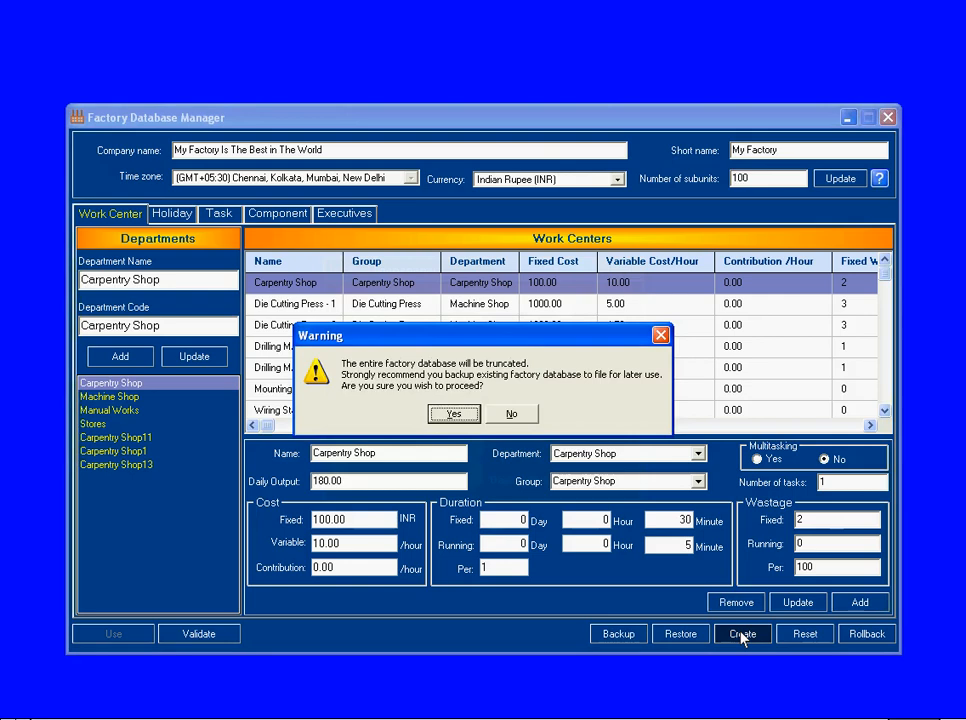
click(455, 414)
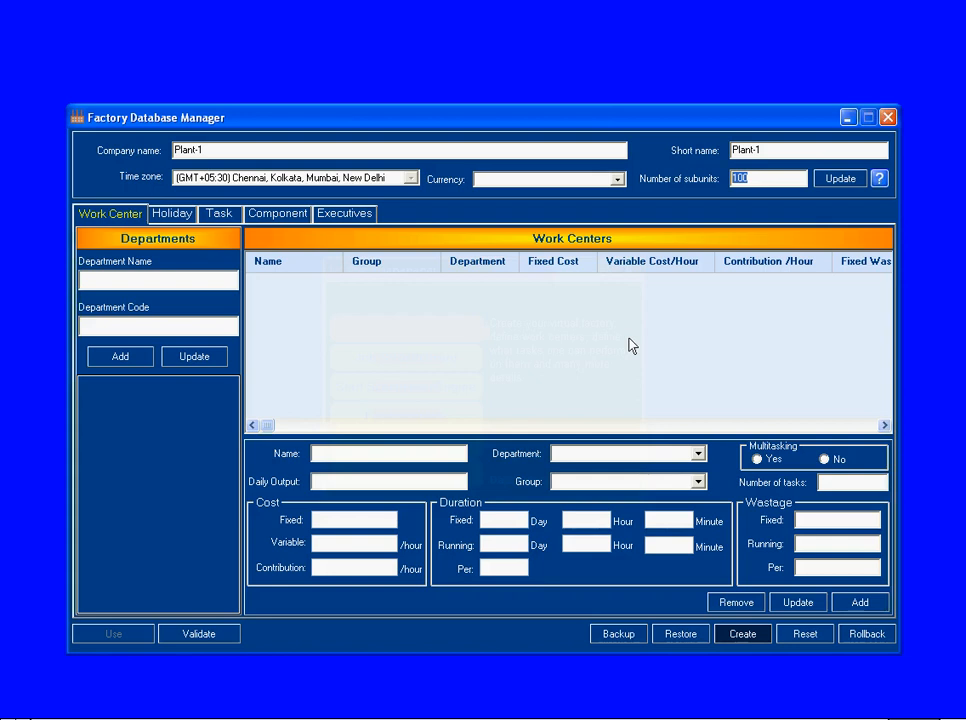
click(693, 636)
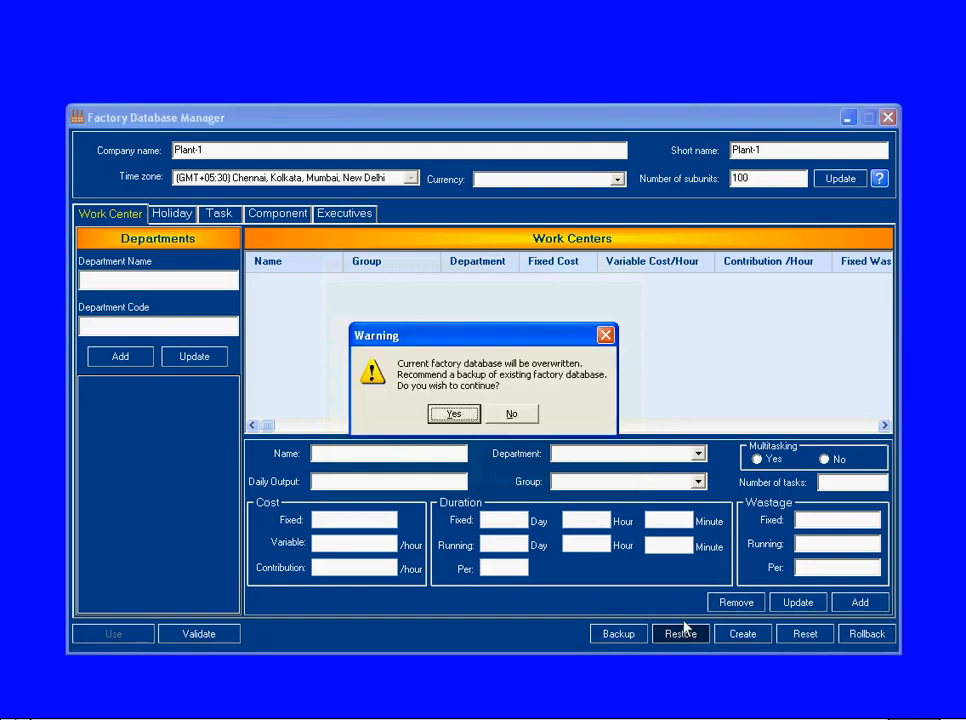
click(455, 414)
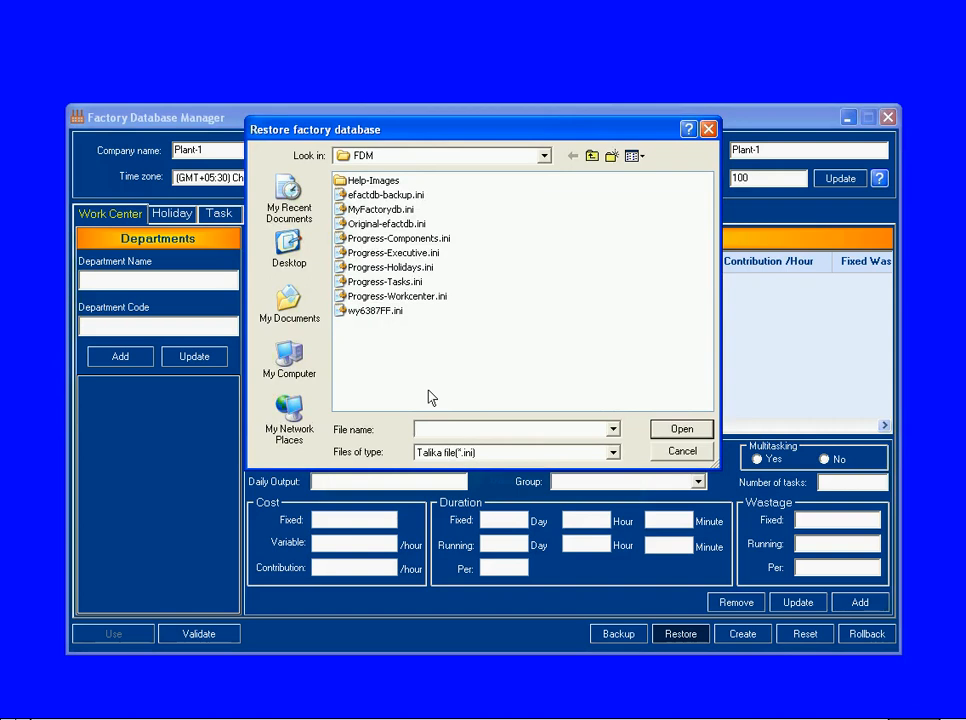
double_click(385, 213)
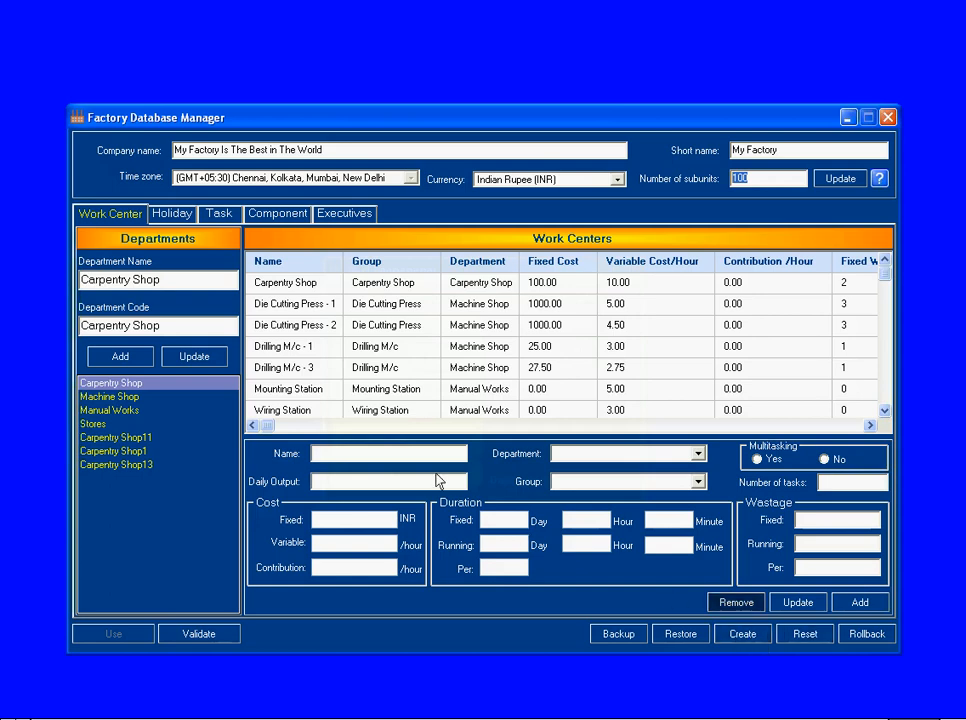
- Rename the Carpentry Shop work center to XYZ and update its record
click(276, 287)
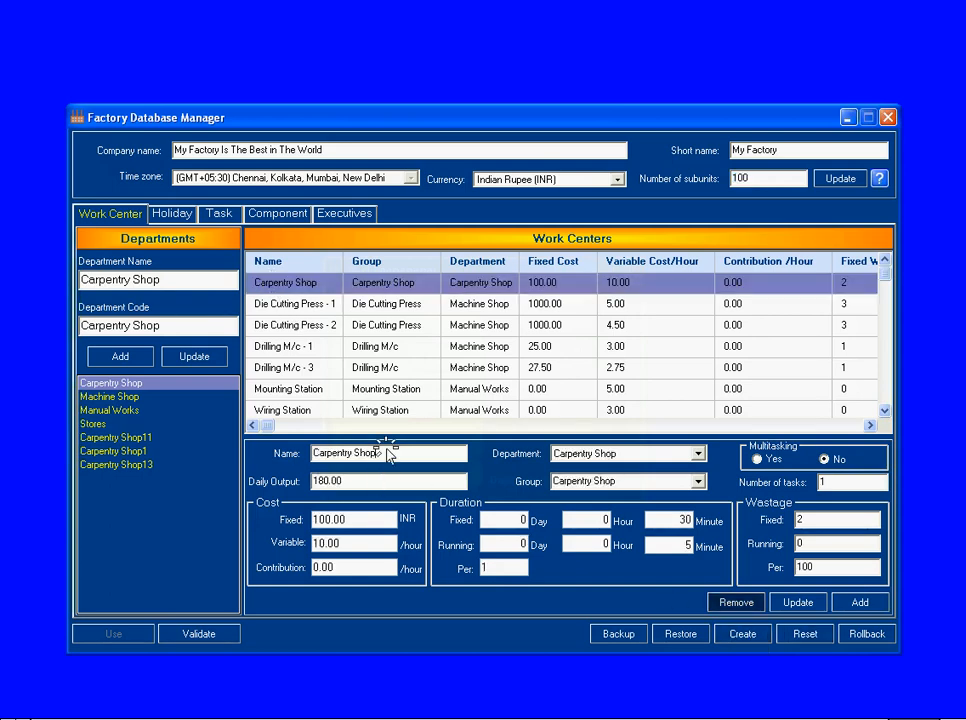
drag(385, 452, 317, 448)
text(XYZ)
click(797, 604)
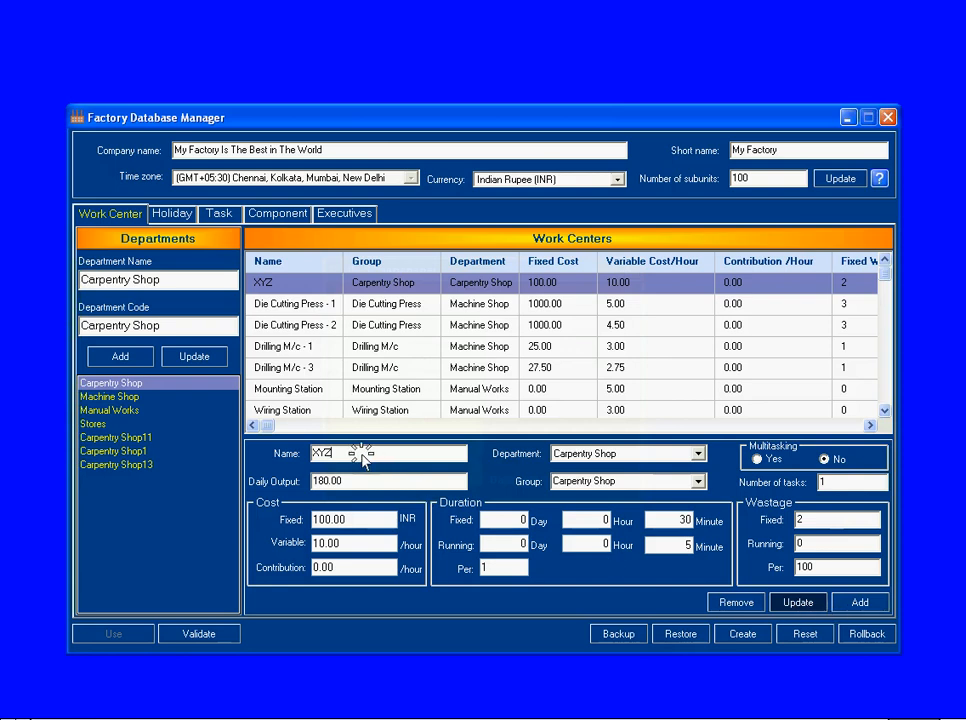
- Add a work center named ABC with the same settings as the selected XYZ work center
drag(362, 453, 283, 455)
text(ABC)
click(856, 603)
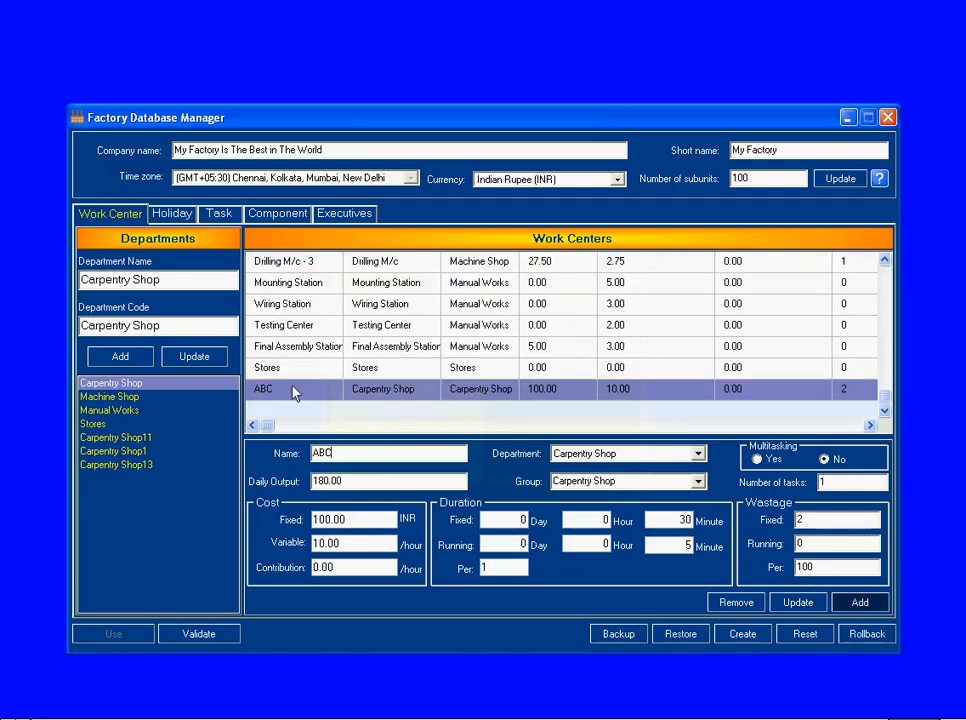
- Reset the factory database to discard the changes made since it was last put to use, and check the work center list
click(800, 634)
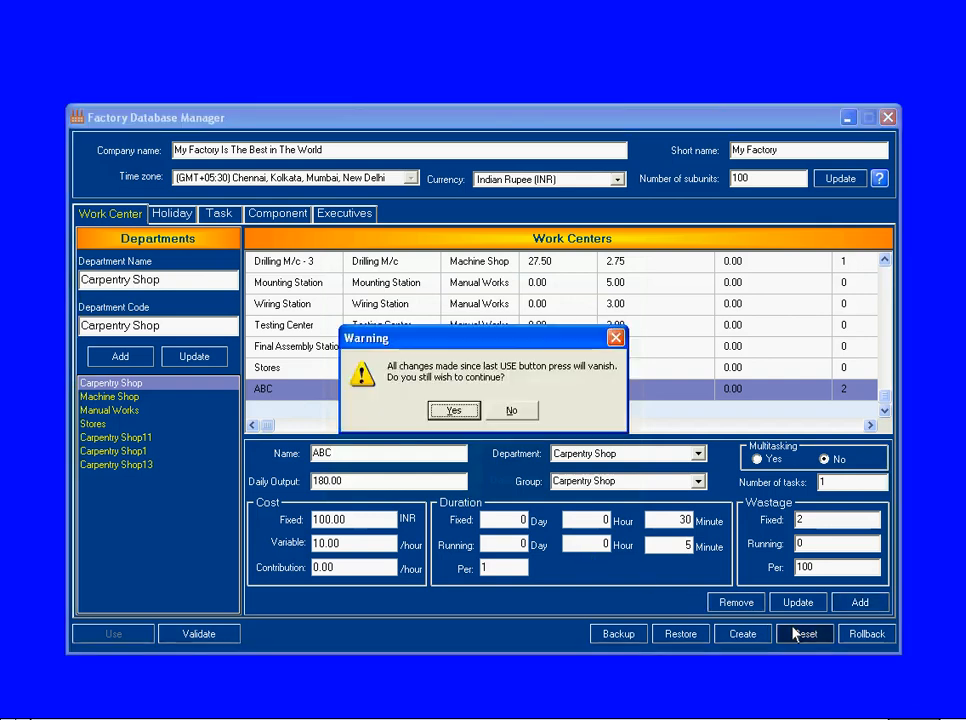
click(453, 411)
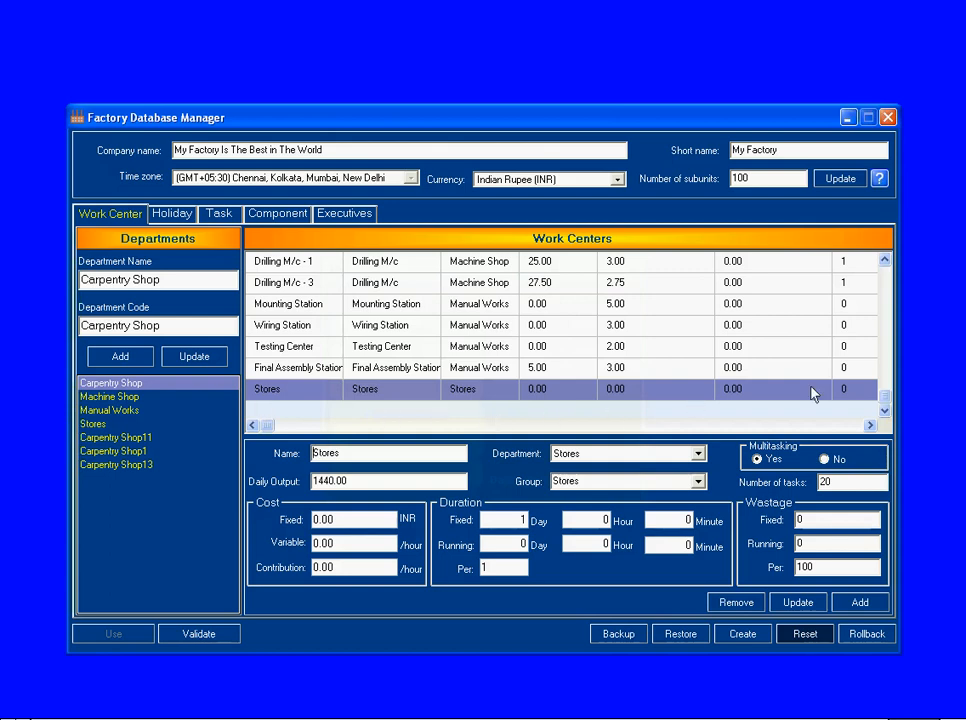
drag(886, 398, 873, 280)
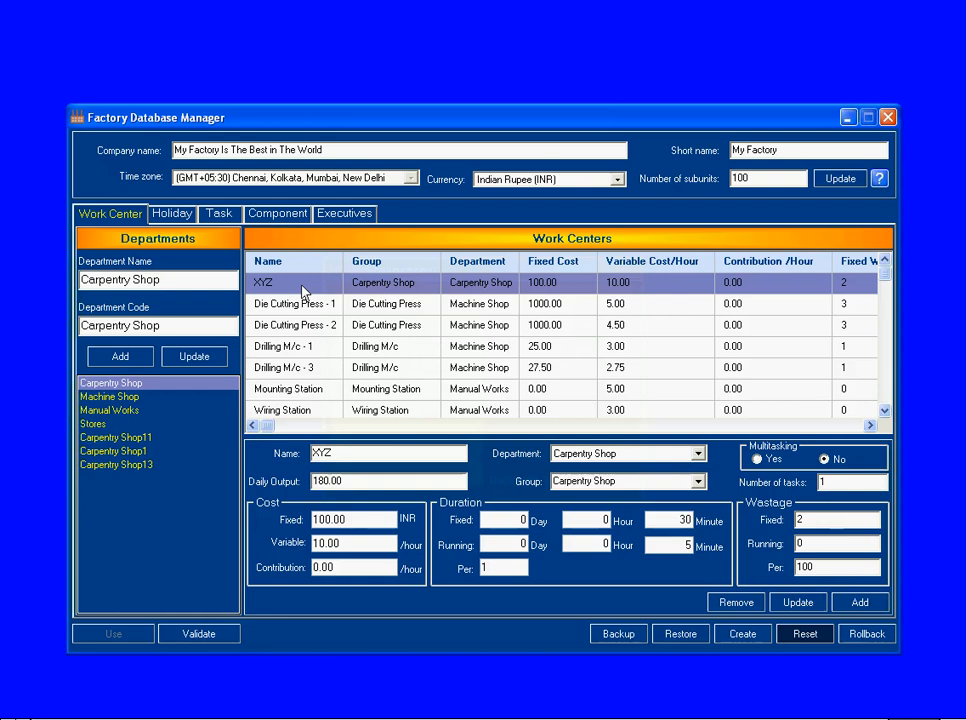
- Roll back the local factory database to the one held by the Scheduling Engine
click(851, 644)
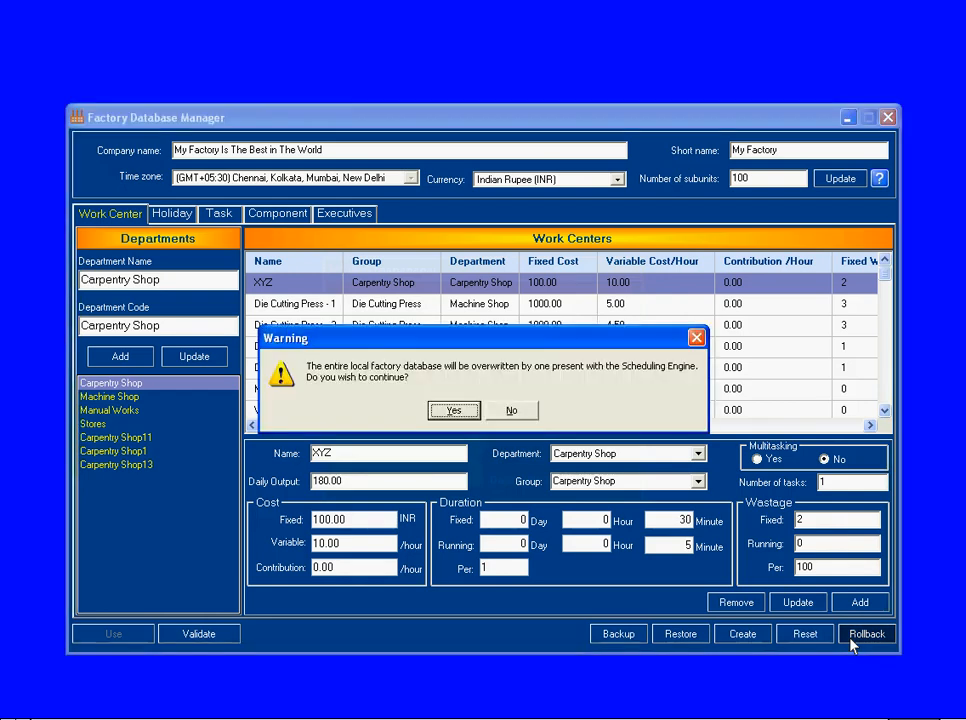
click(455, 412)
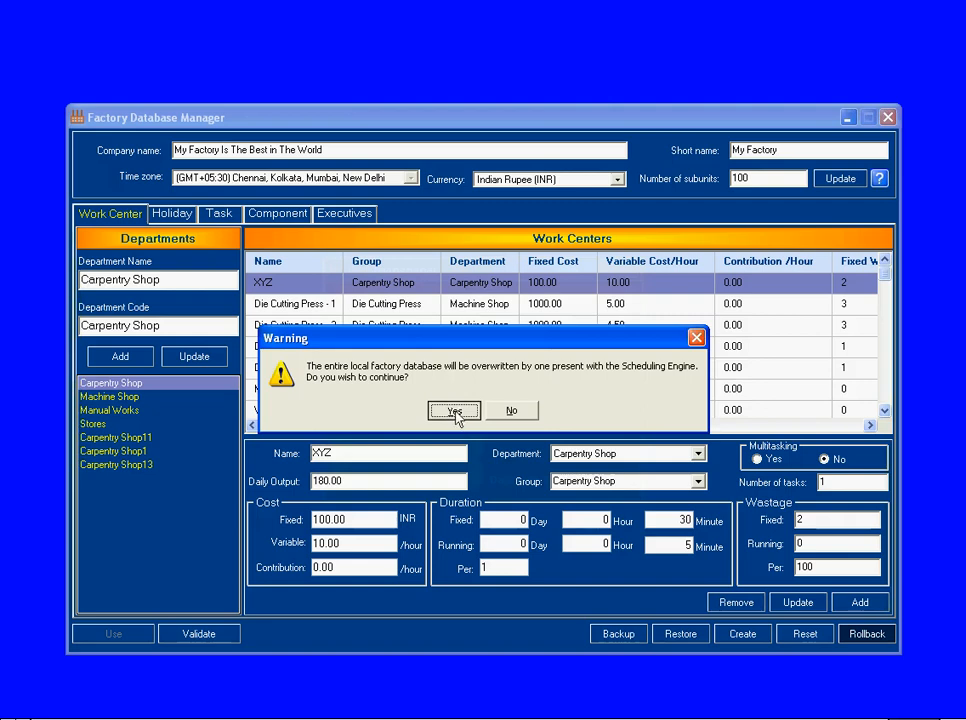